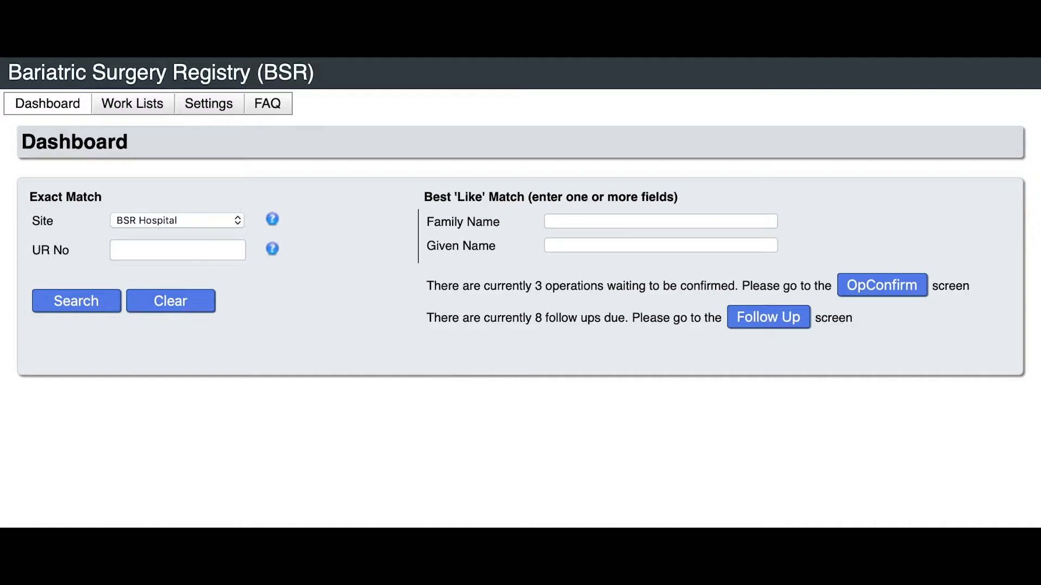
Open the operation confirmation form for the waiting operations and set Primary/Revision to Primary bariatric procedure
left_click(153, 103)
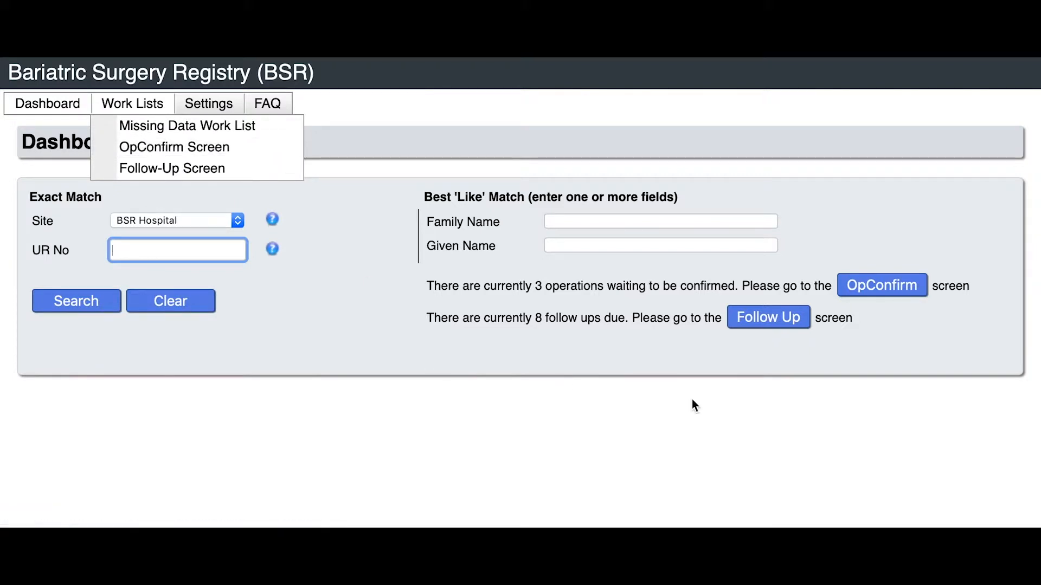
left_click(921, 289)
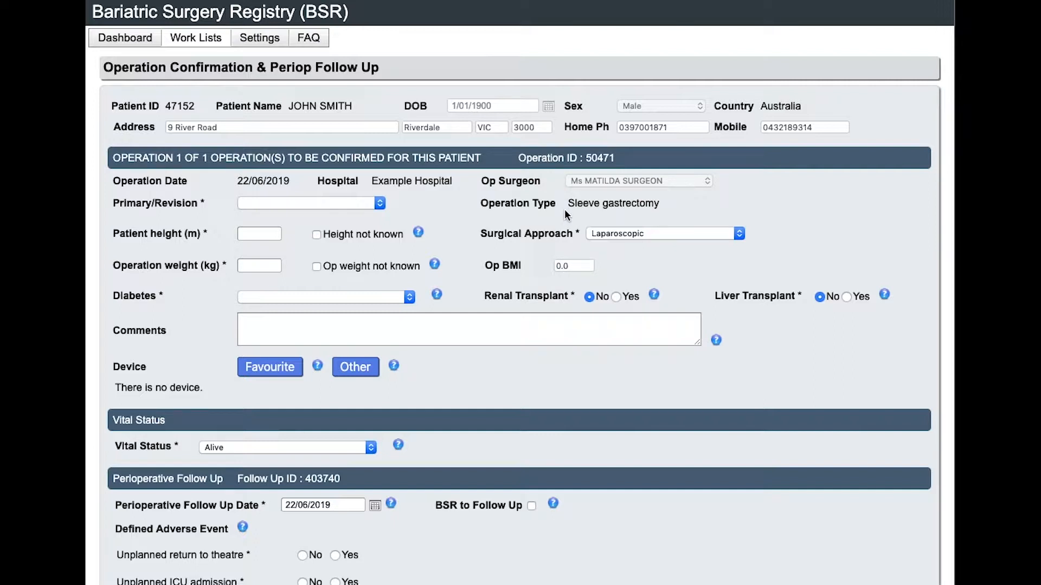
left_click(381, 204)
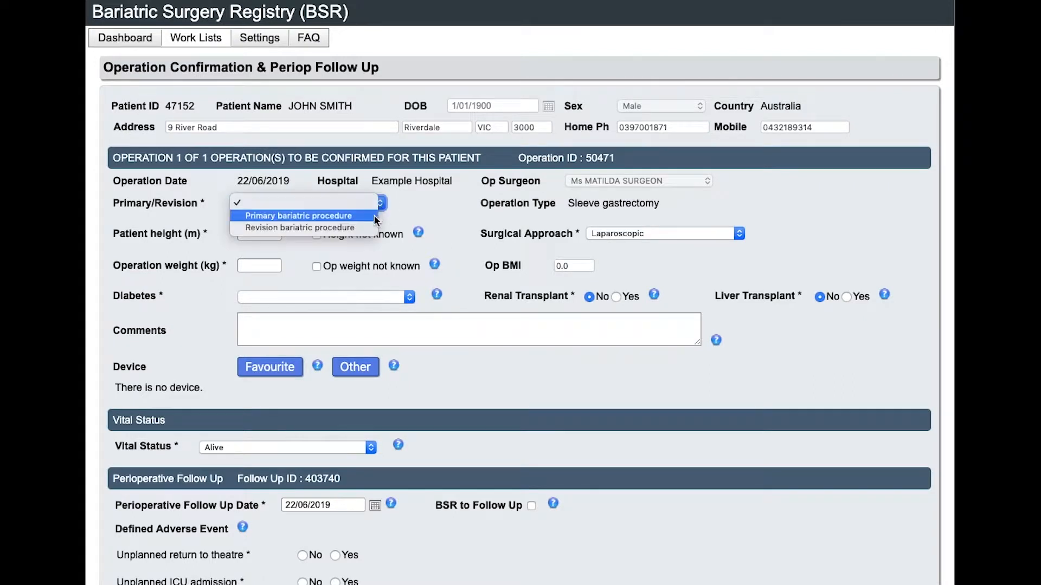
left_click(374, 215)
mouse_move(415, 233)
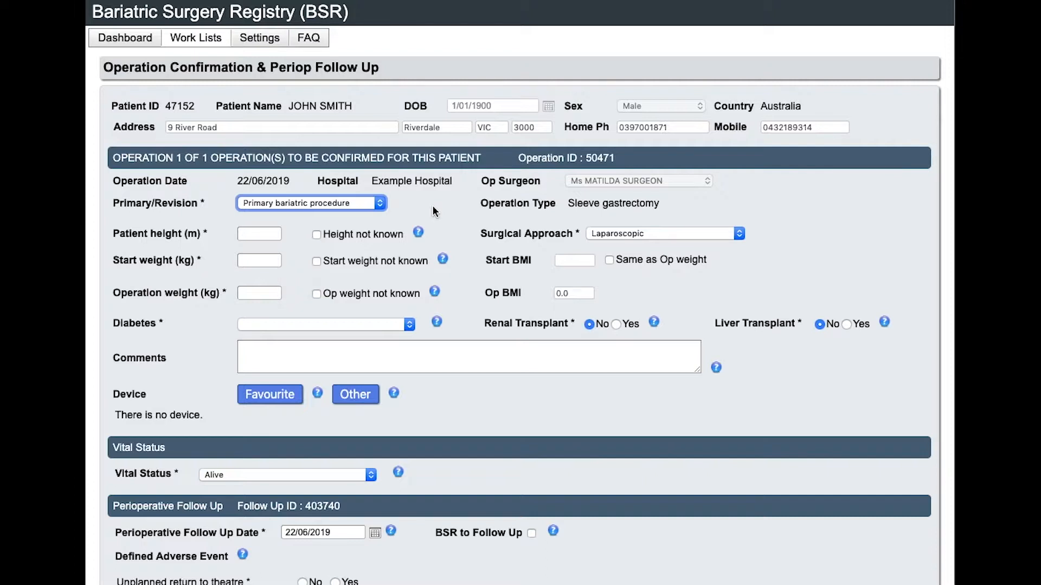
Enter a patient height of 1.70 m, a start weight of 120 kg and an operation weight of 115 kg
left_click(268, 232)
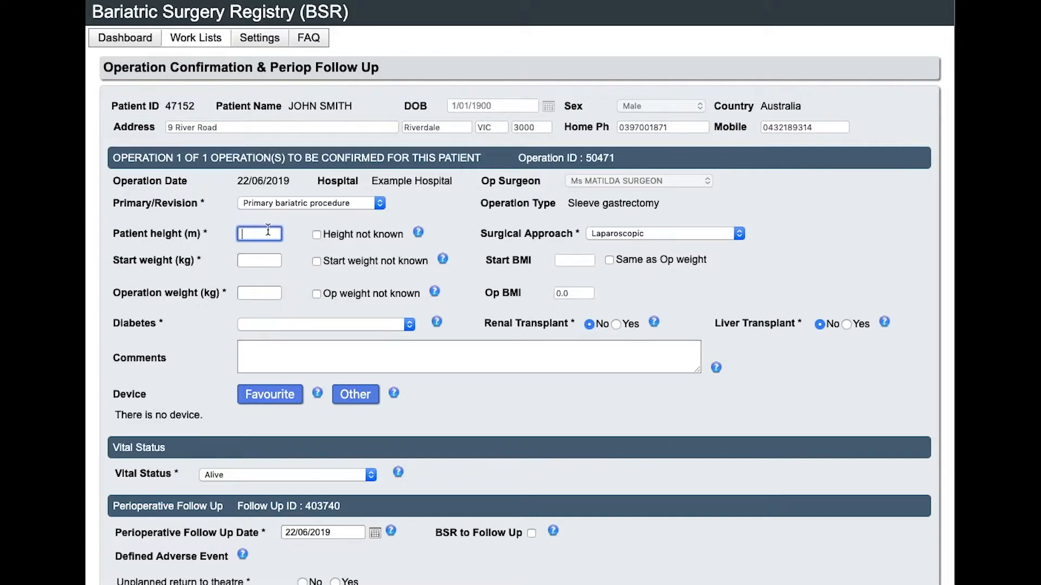
type("1.70")
left_click(262, 261)
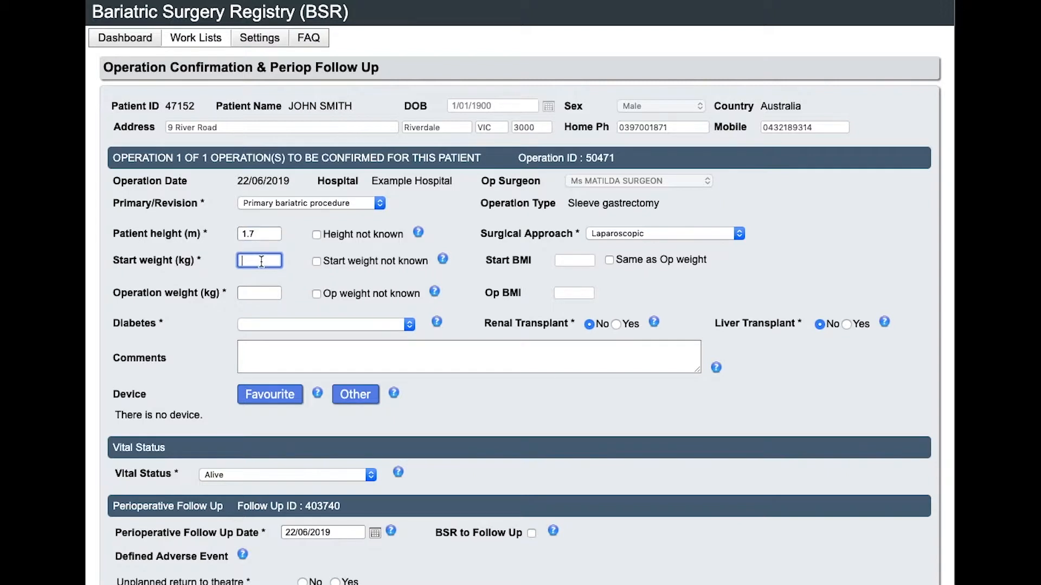
left_click(604, 233)
left_click(602, 233)
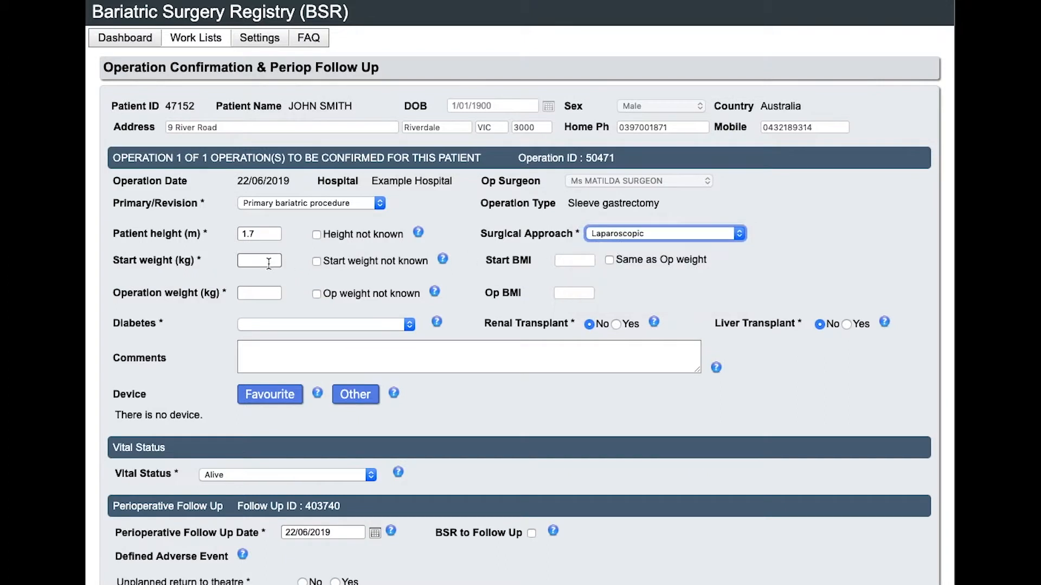
left_click(258, 262)
type("120")
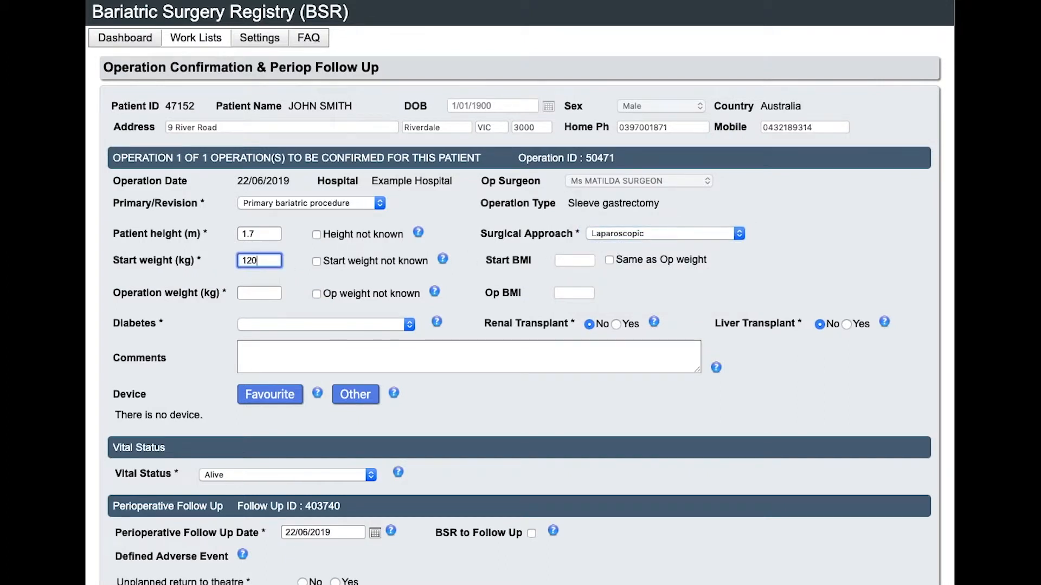
left_click(255, 294)
type("115")
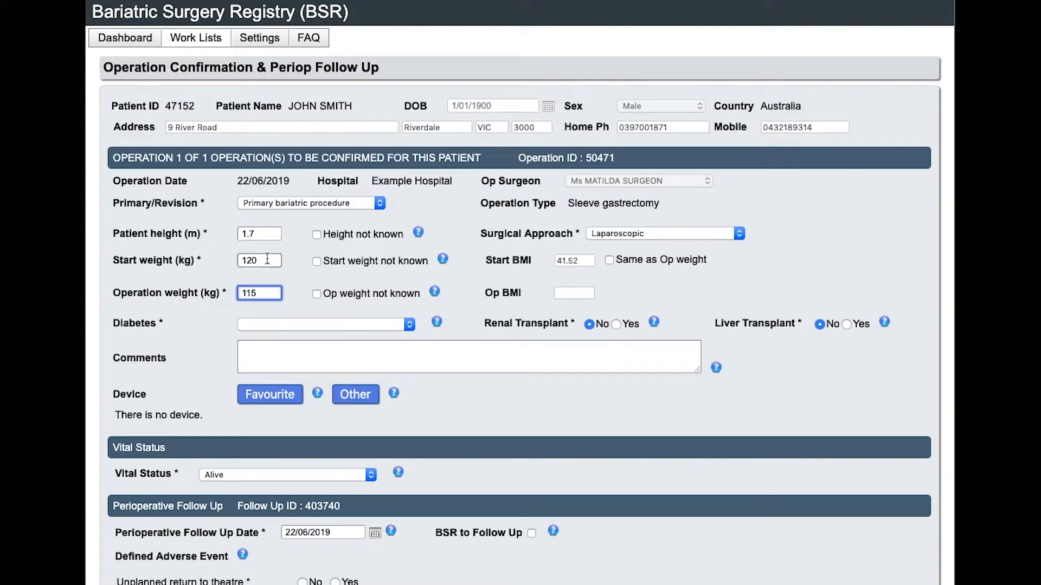
left_click(337, 313)
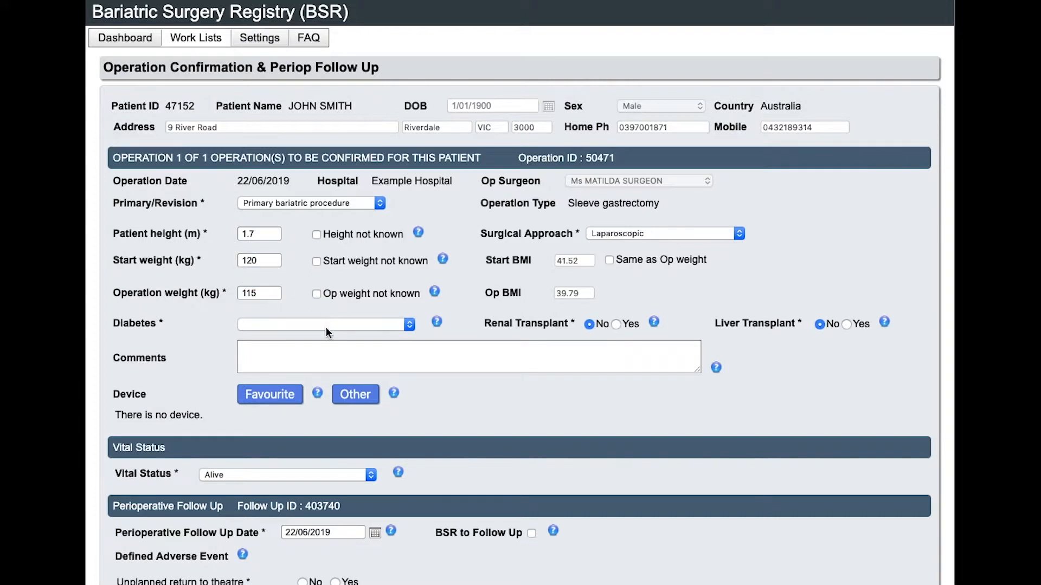
Set Diabetes to Yes – RX Diet/Exercise and add the favourite stapling device, Endo Gia Tri Staple 60 mm Purple
left_click(327, 325)
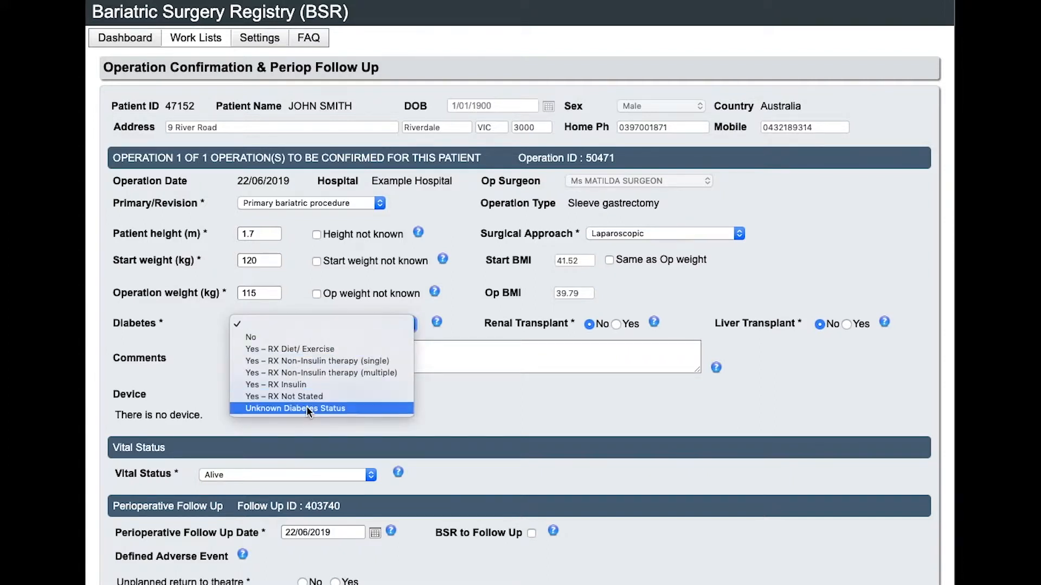
left_click(300, 350)
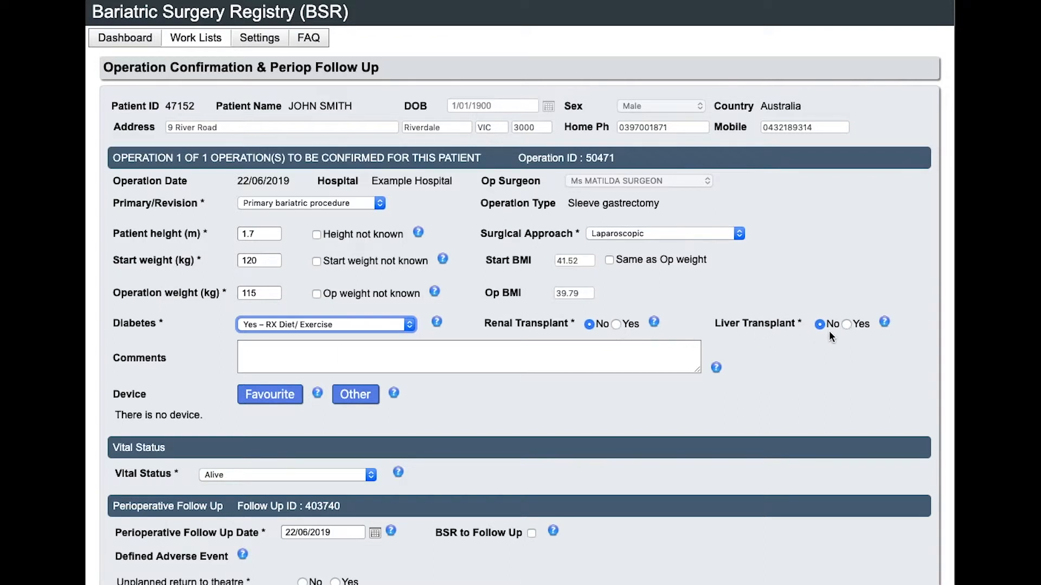
left_click(274, 399)
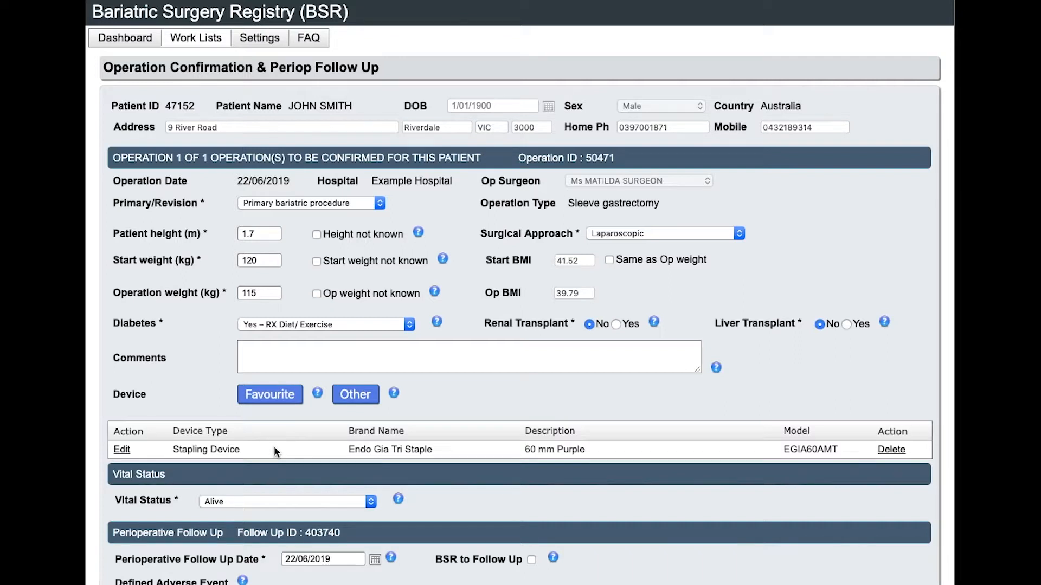
Try the Deceased vital status to view the death date, cause and relatedness fields, and set the status back to Alive
scroll(275, 446, "down", 2)
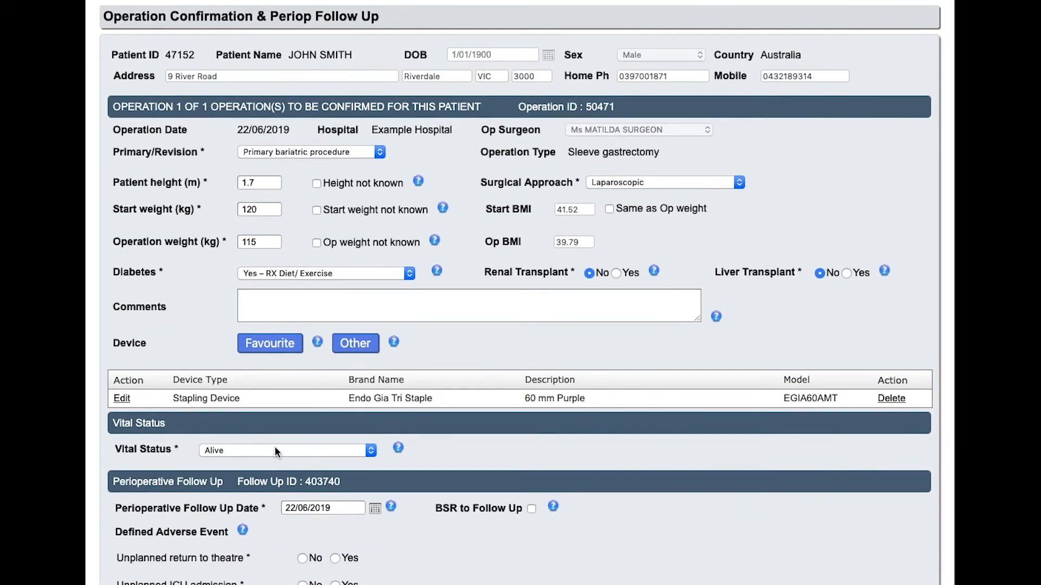
scroll(274, 448, "down", 5)
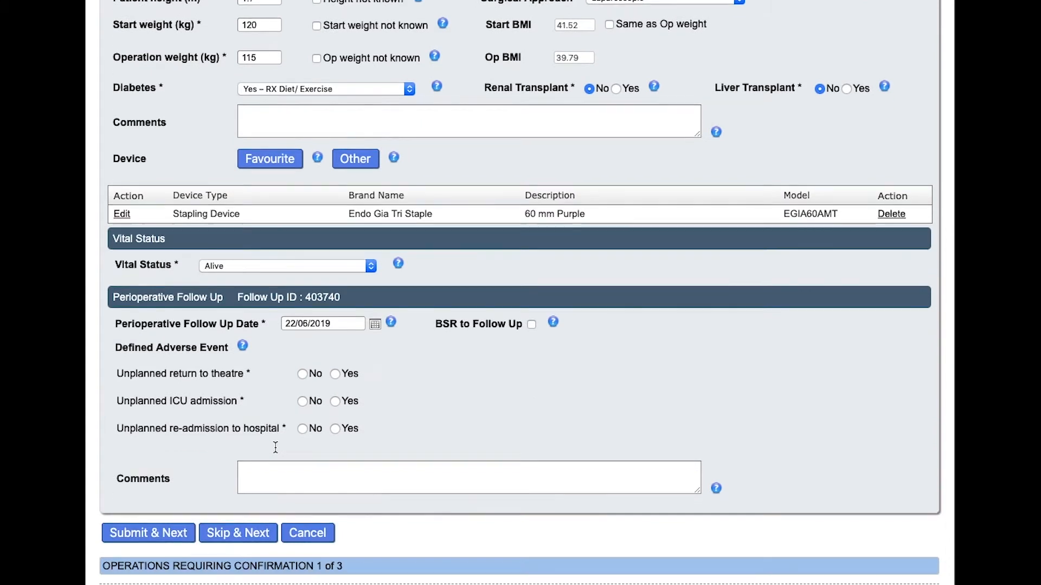
left_click(306, 276)
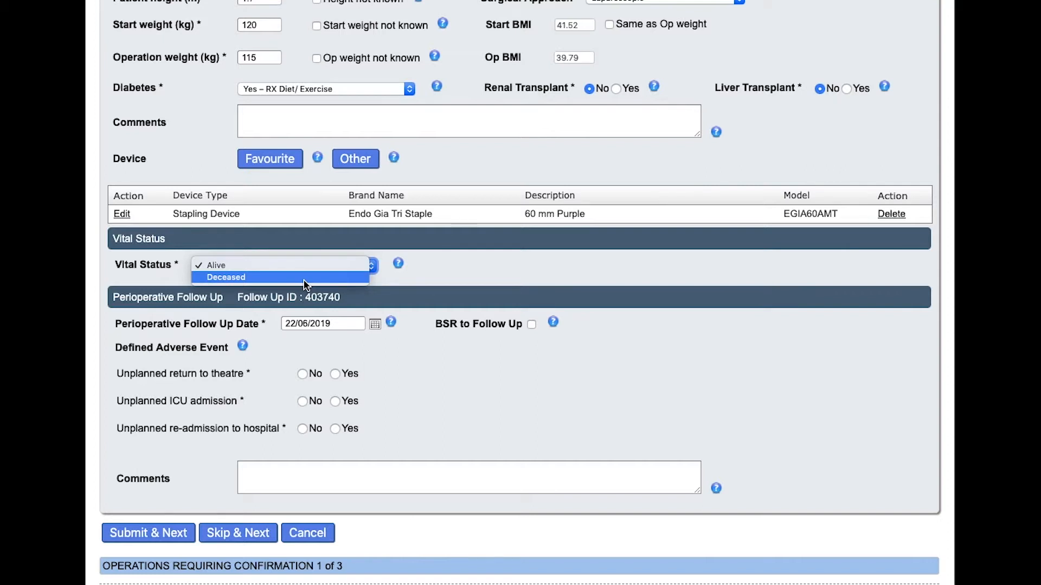
left_click(304, 278)
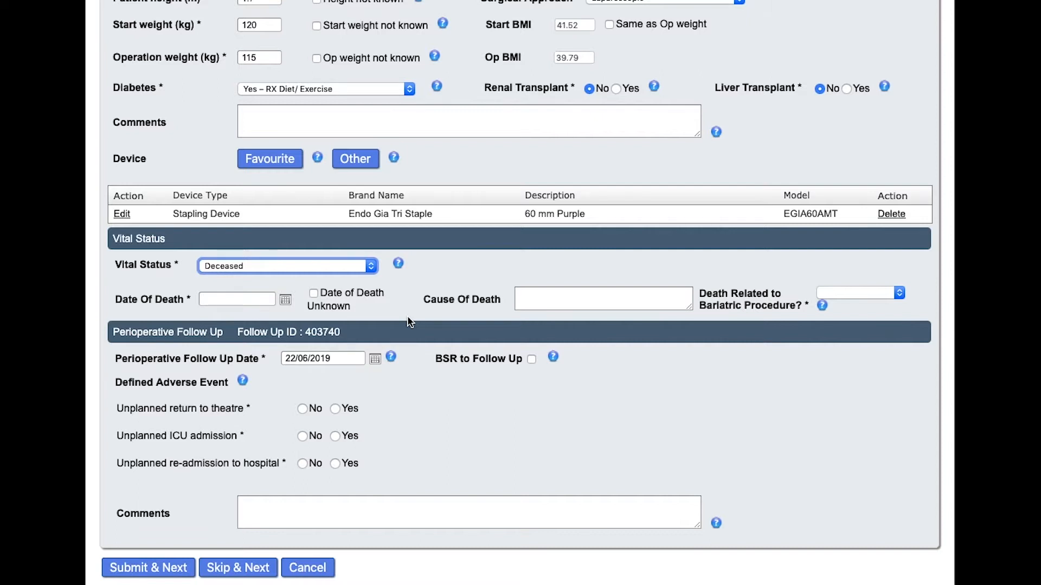
left_click(285, 300)
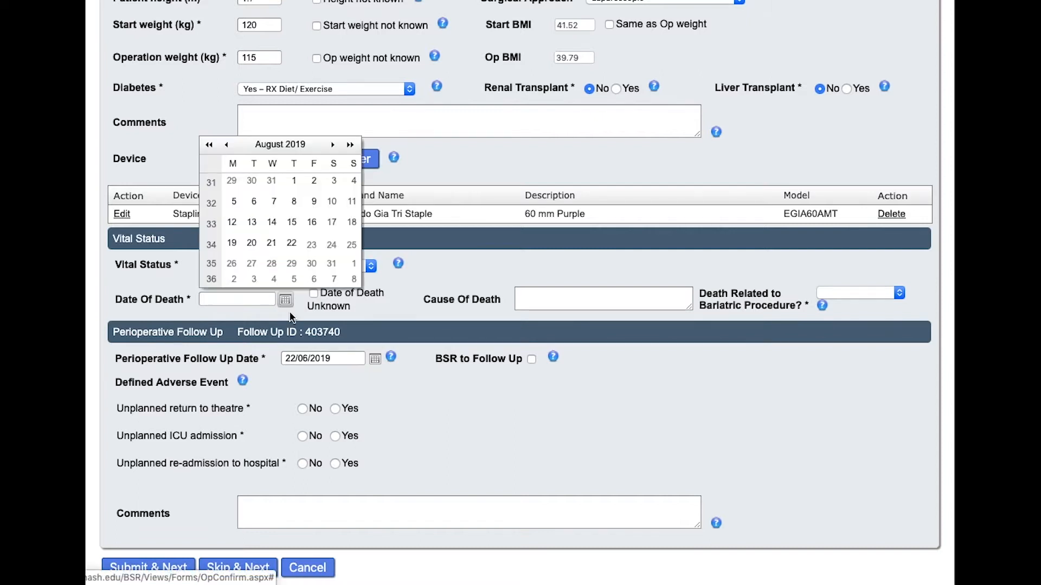
left_click(542, 306)
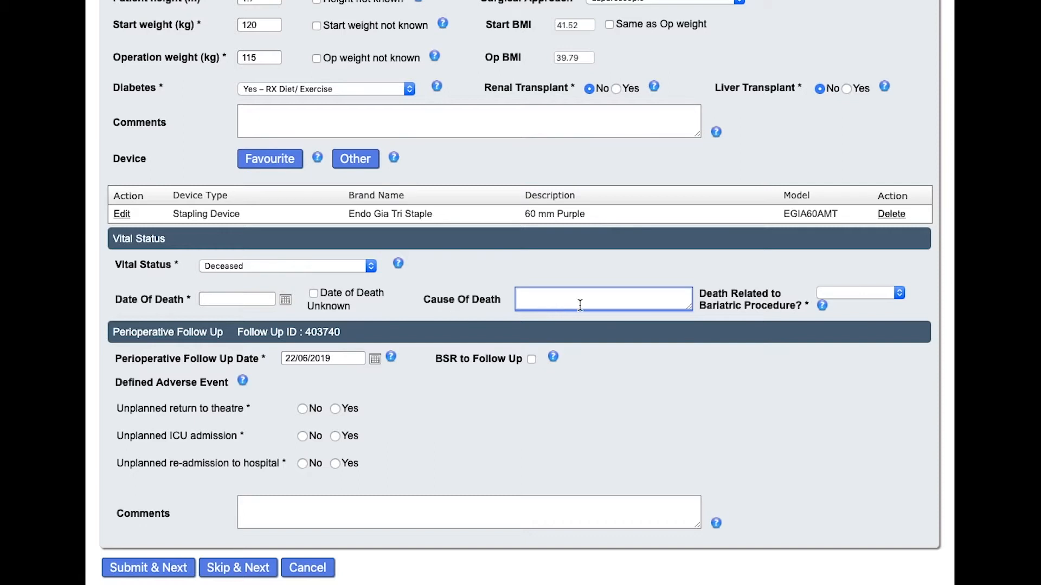
left_click(836, 296)
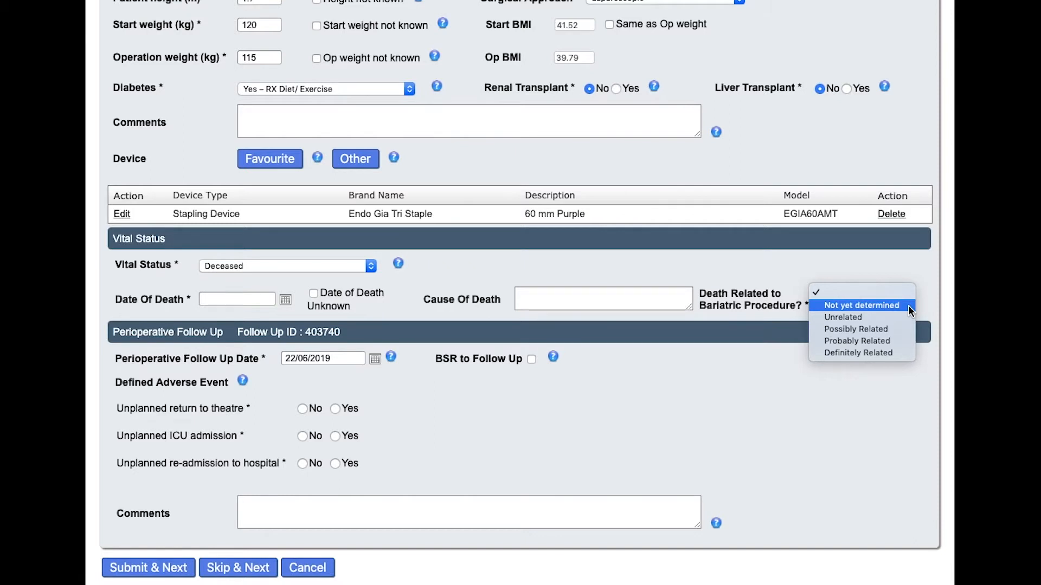
left_click(846, 293)
left_click(305, 264)
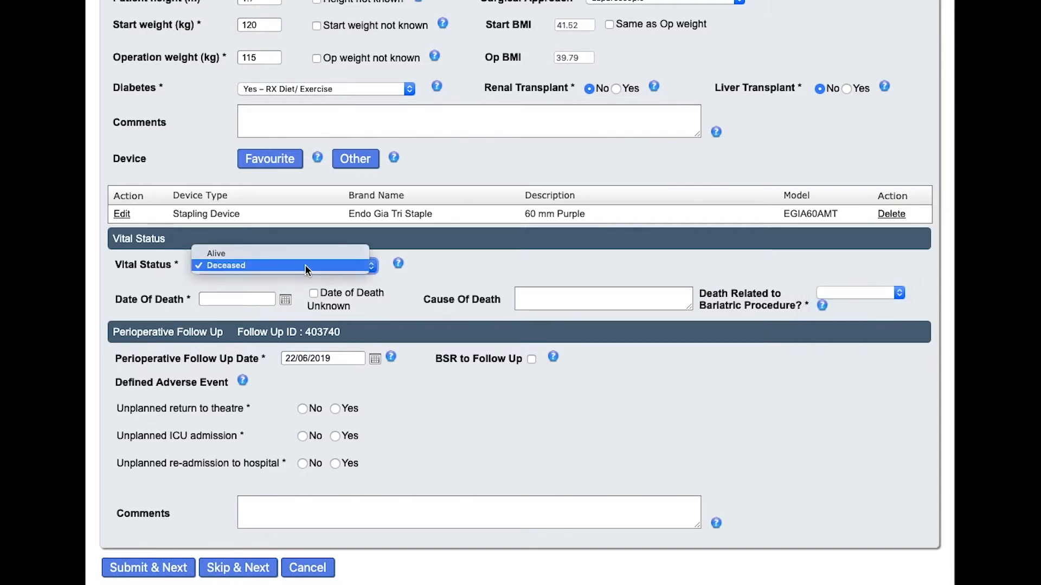
left_click(307, 255)
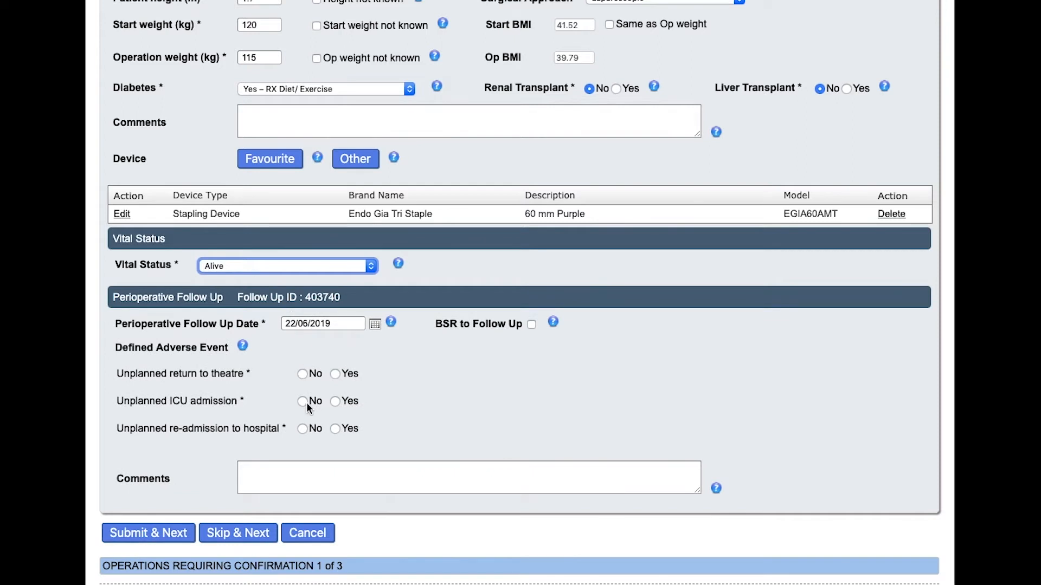
Set the perioperative follow-up date to 19/09/2019
scroll(277, 388, "down", 3)
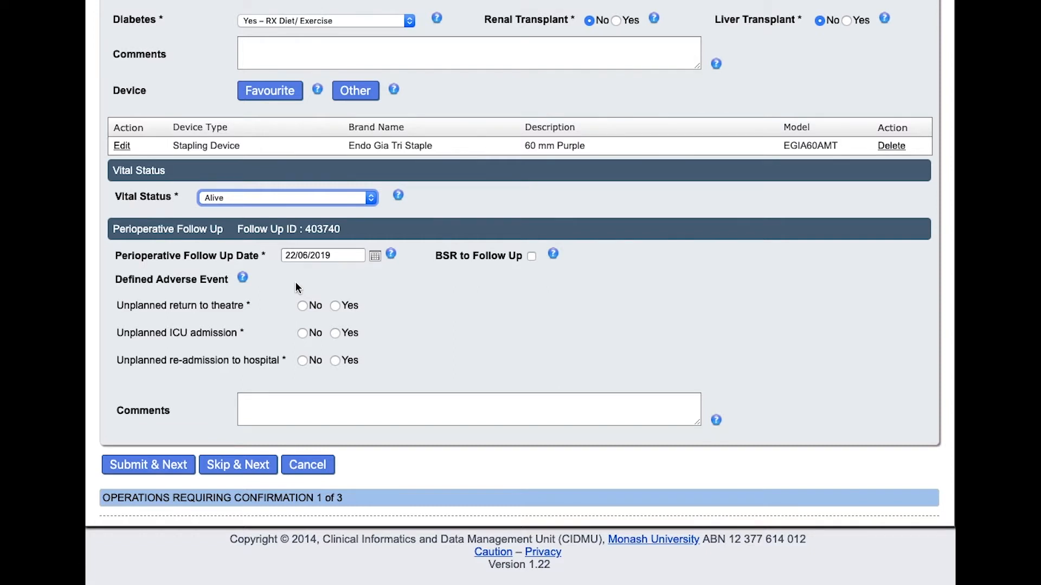
left_click(373, 261)
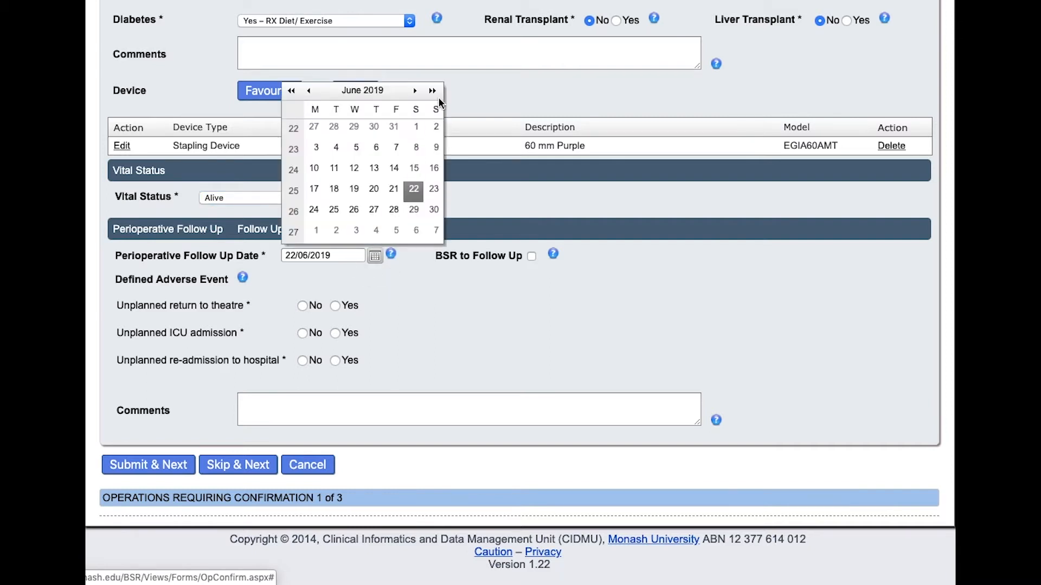
left_click(432, 90)
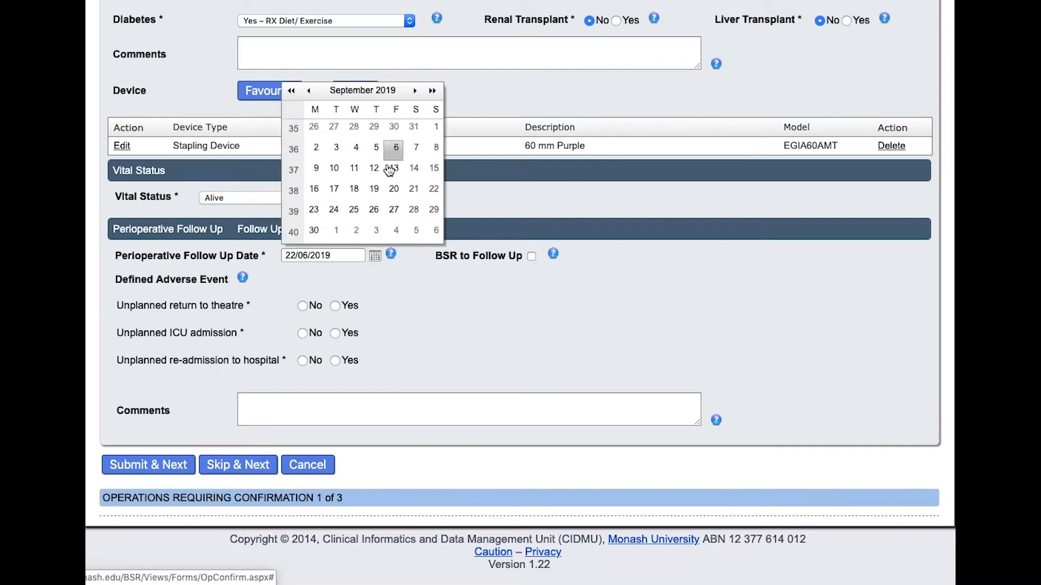
left_click(374, 189)
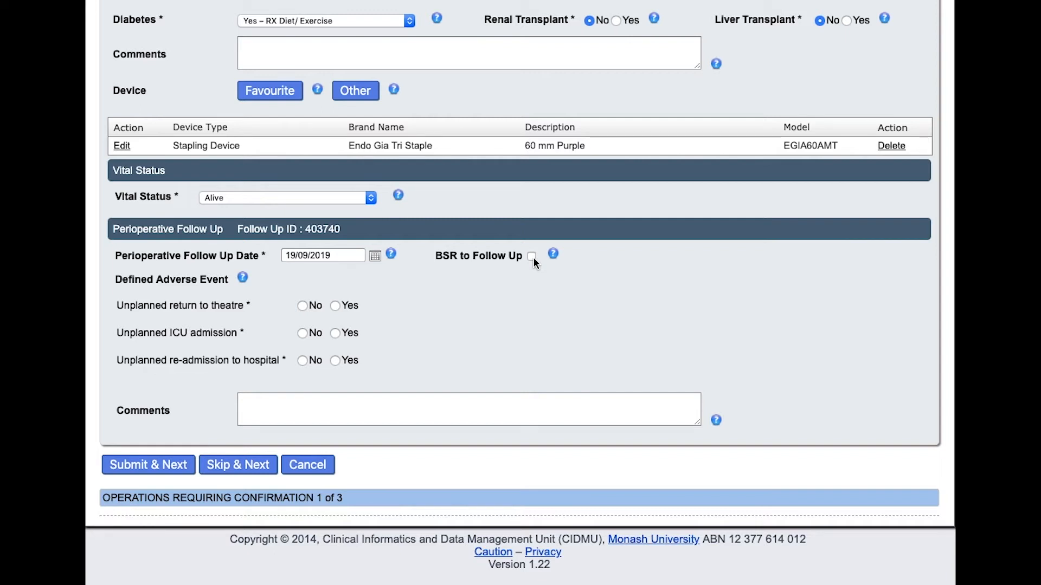
Try Yes for unplanned return to theatre with Wound infection as the reason, and change the answer to No
left_click(335, 306)
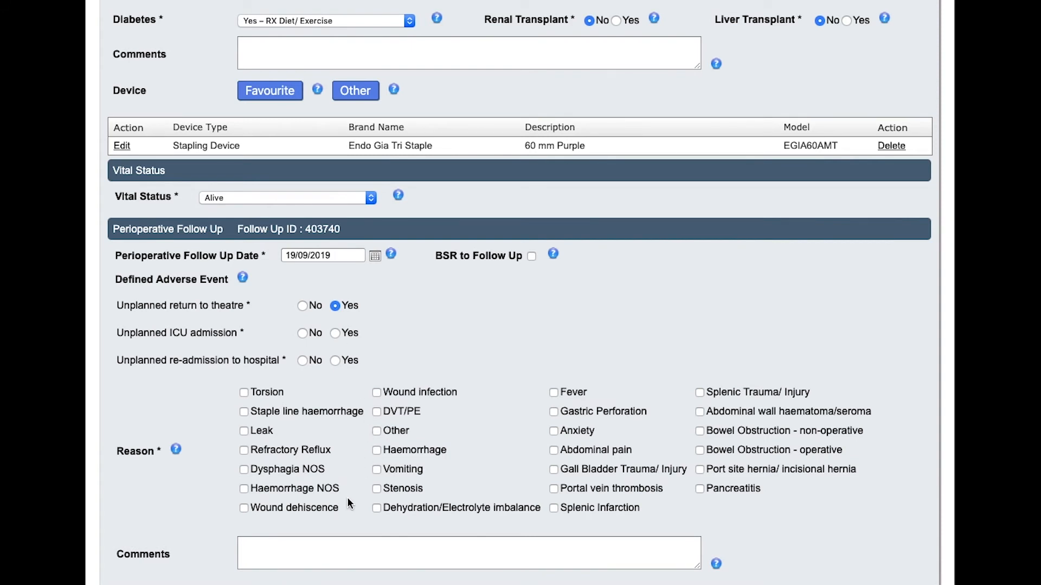
scroll(347, 496, "down", 2)
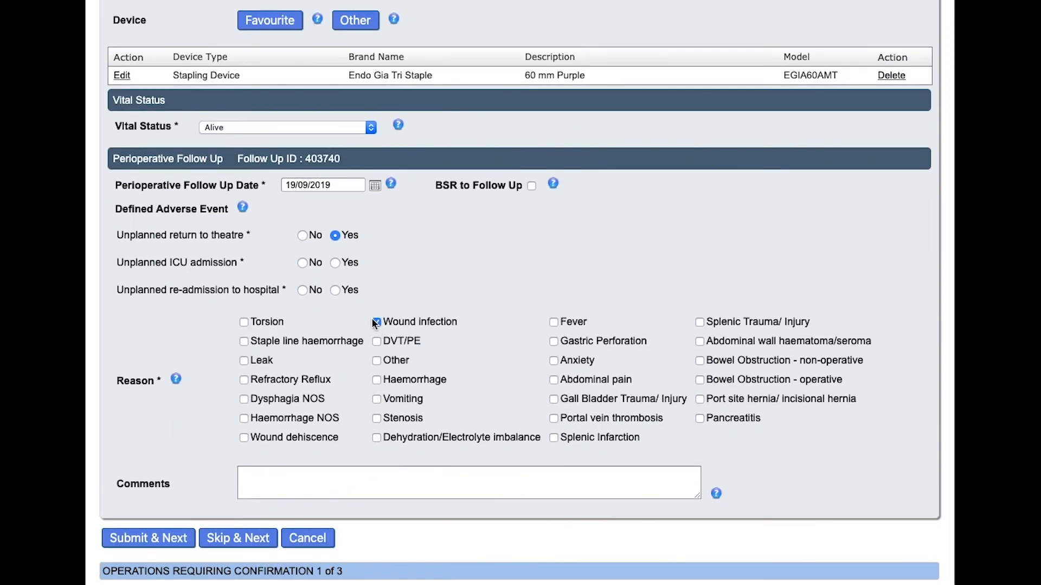
left_click(303, 235)
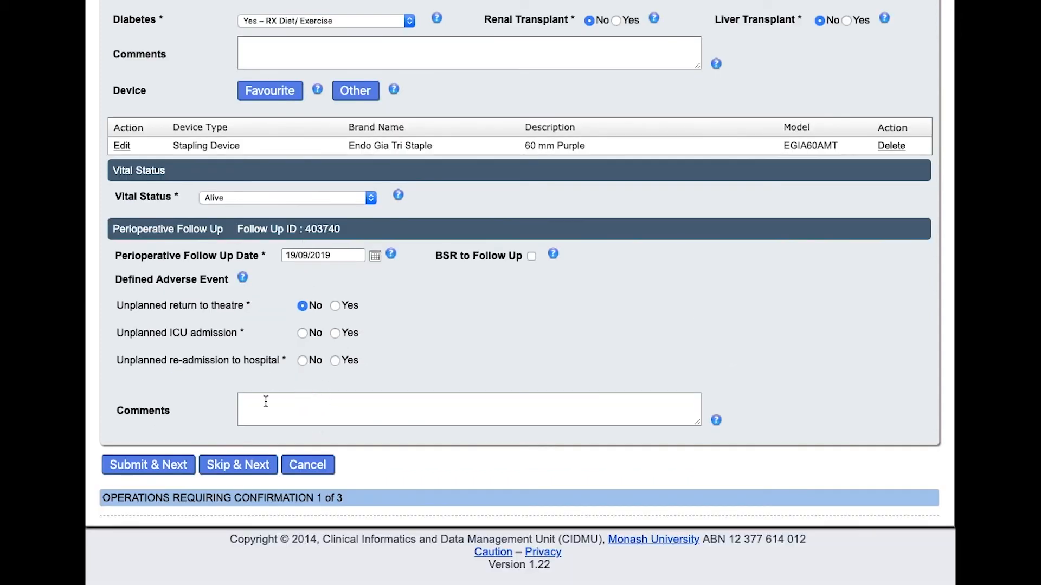